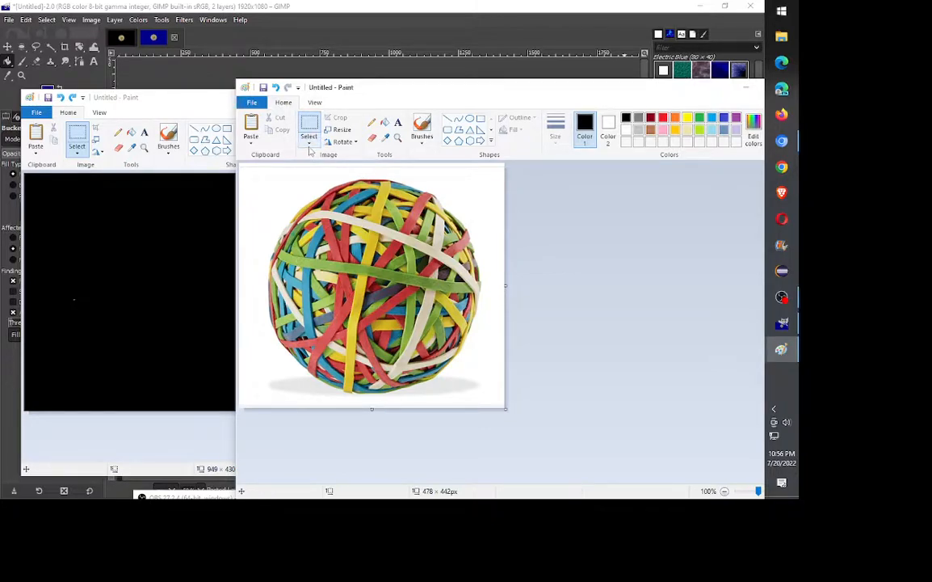
- Turn the transparent selection option off and back on in the ball image's Paint window
{"action": "left_click", "coordinate": [310, 144]}
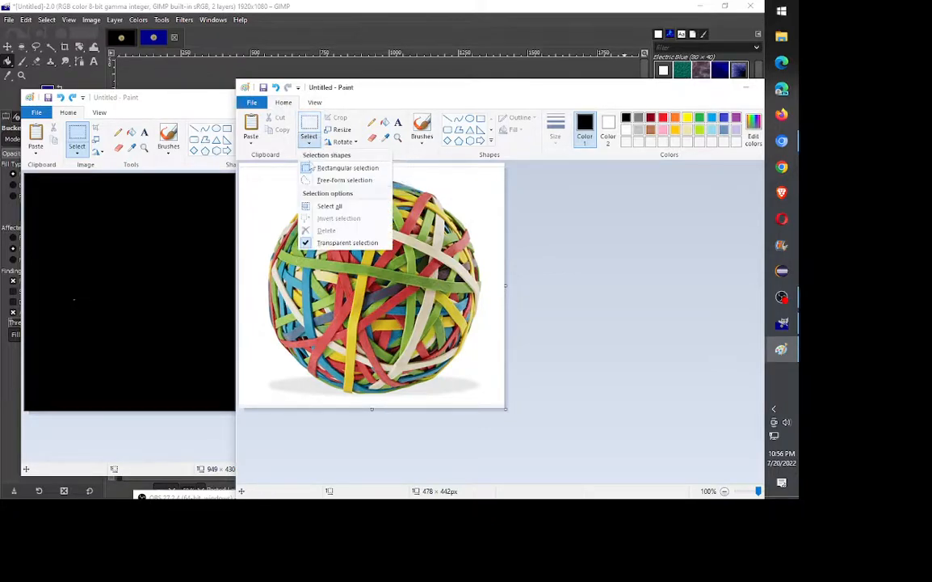
{"action": "left_click", "coordinate": [324, 244]}
{"action": "left_click", "coordinate": [311, 144]}
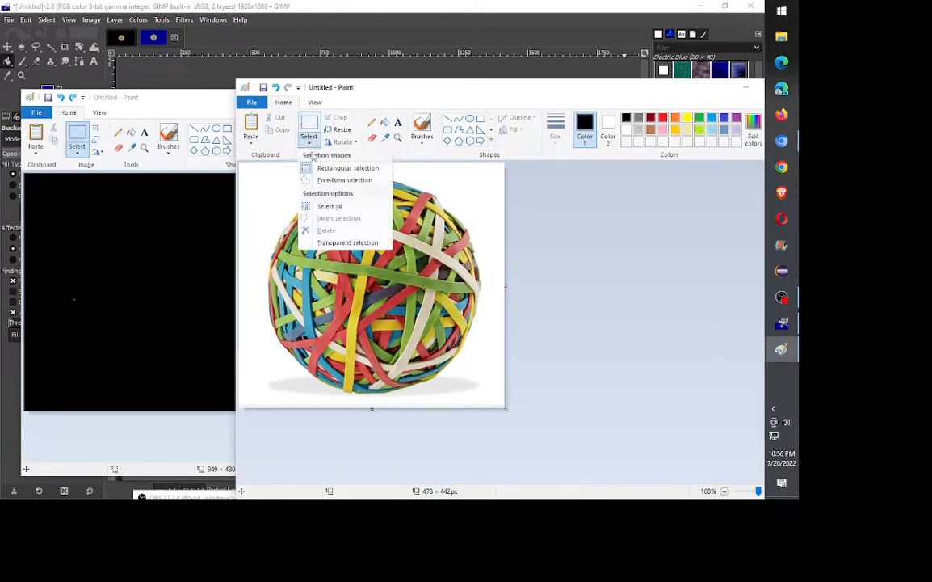
{"action": "left_click", "coordinate": [318, 242]}
- Select the rubber band ball with a free-form selection traced loosely around its outline
{"action": "left_click", "coordinate": [310, 143]}
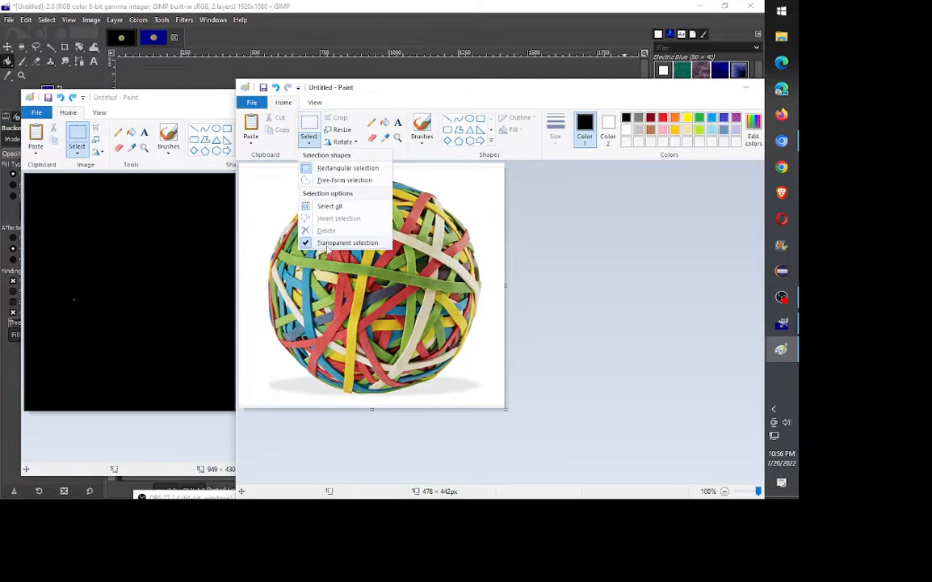
{"action": "left_click", "coordinate": [340, 181]}
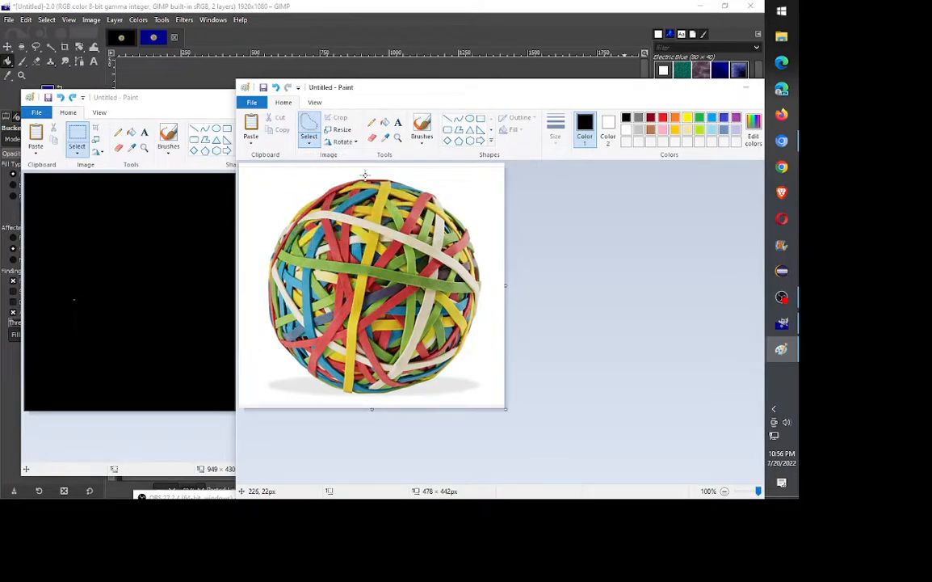
{"action": "left_click", "coordinate": [309, 142]}
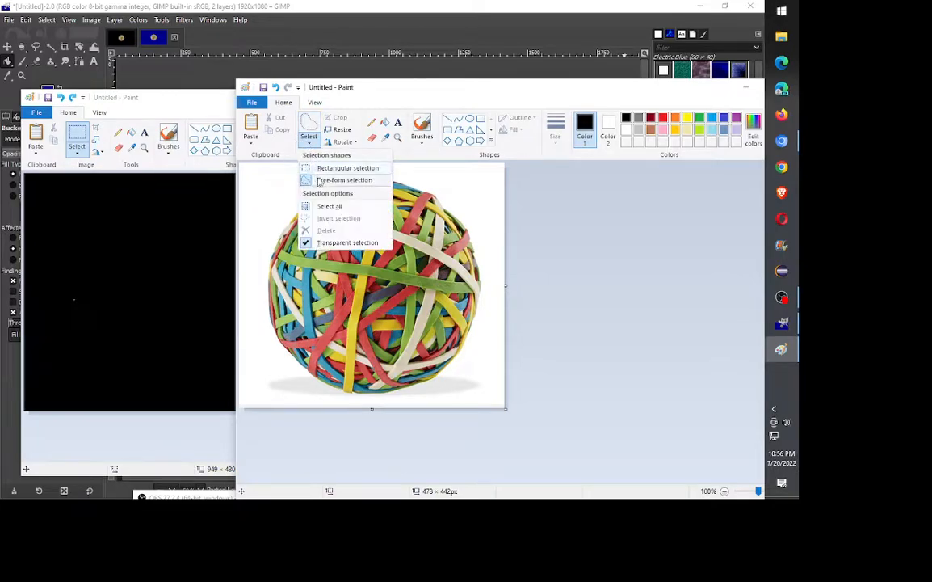
{"action": "left_click", "coordinate": [421, 185]}
{"action": "mouse_move", "coordinate": [404, 179]}
{"action": "left_mouse_down"}
{"action": "mouse_move", "coordinate": [327, 181]}
{"action": "mouse_move", "coordinate": [280, 230]}
{"action": "mouse_move", "coordinate": [265, 326]}
{"action": "mouse_move", "coordinate": [305, 381]}
{"action": "mouse_move", "coordinate": [383, 396]}
{"action": "mouse_move", "coordinate": [444, 378]}
{"action": "mouse_move", "coordinate": [481, 316]}
{"action": "mouse_move", "coordinate": [485, 254]}
{"action": "mouse_move", "coordinate": [474, 229]}
{"action": "mouse_move", "coordinate": [434, 191]}
{"action": "mouse_move", "coordinate": [363, 163]}
{"action": "left_mouse_up"}
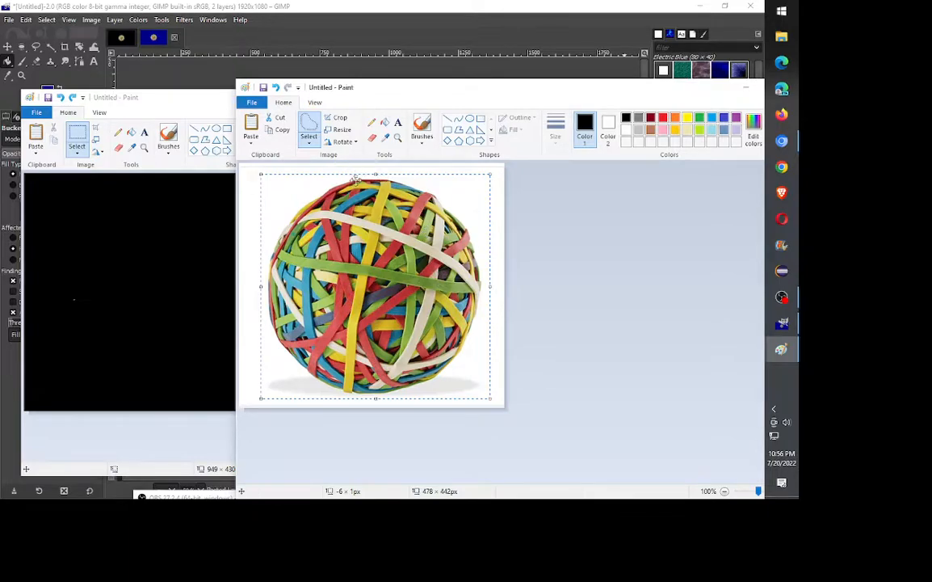
- Copy the selected ball and paste it onto the black canvas in the other Paint window
{"action": "right_click", "coordinate": [315, 213]}
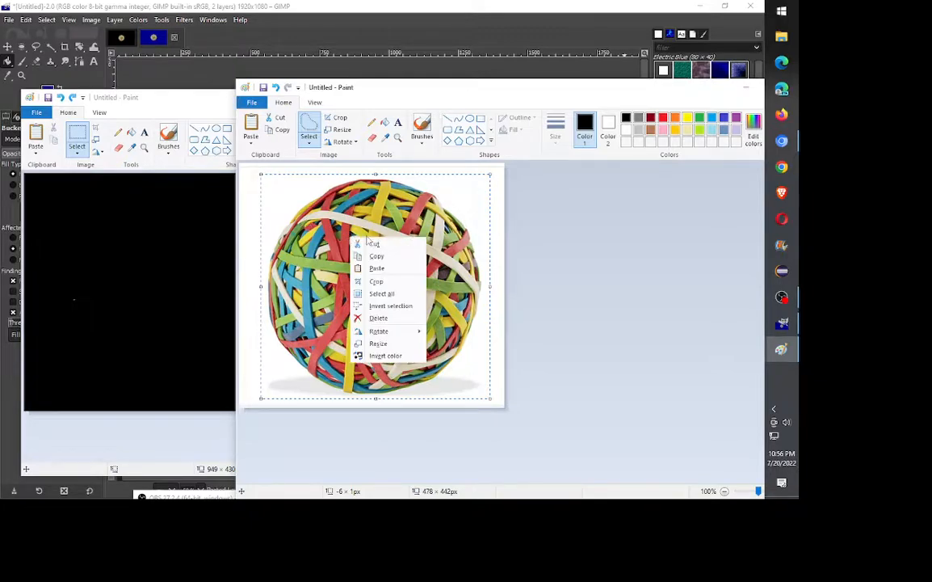
{"action": "left_click", "coordinate": [347, 239]}
{"action": "left_click", "coordinate": [227, 268]}
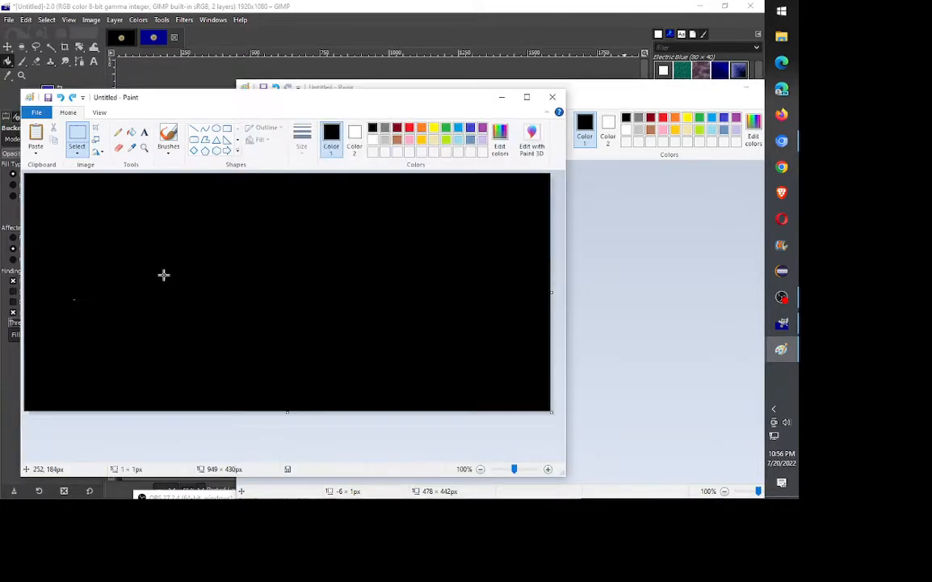
{"action": "key", "text": "ctrl+v"}
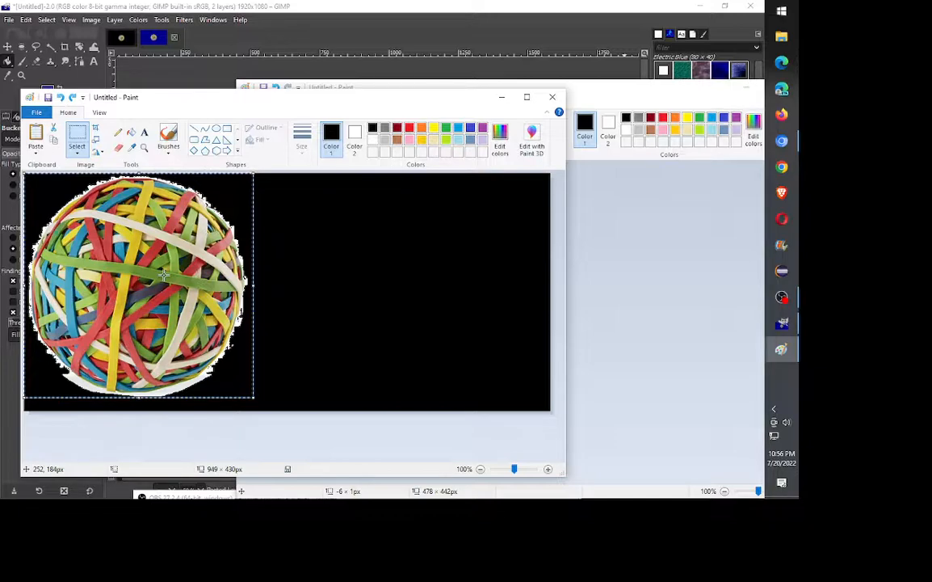
- Switch to GIMP, clear the ball from the existing pasted layer, and paste the copied ball as a new layer
{"action": "left_click", "coordinate": [359, 13]}
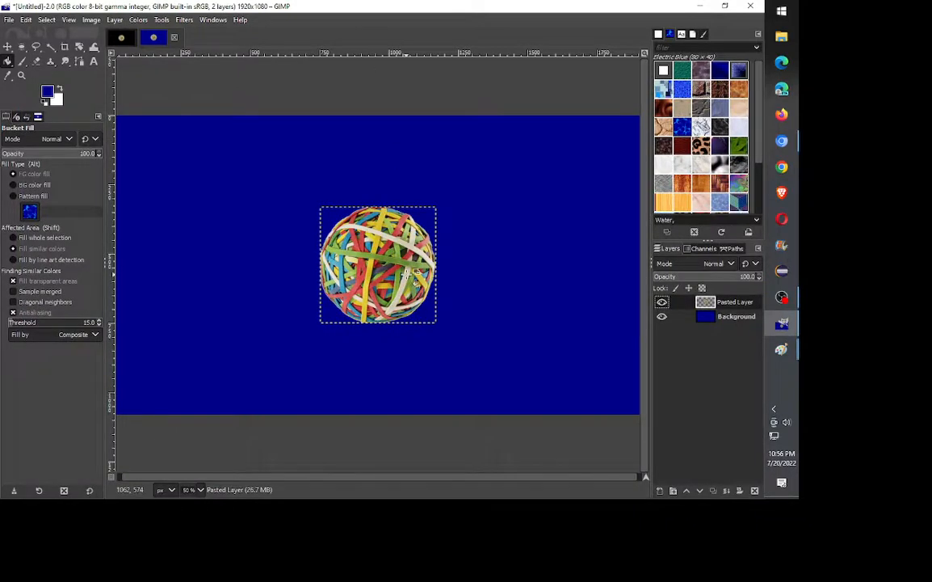
{"action": "key", "text": "Delete"}
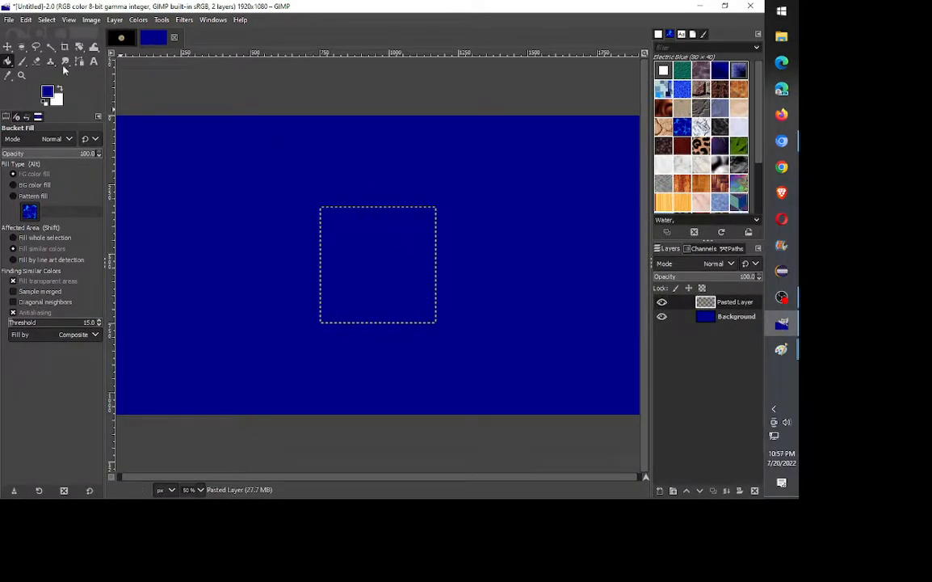
{"action": "left_click", "coordinate": [27, 20]}
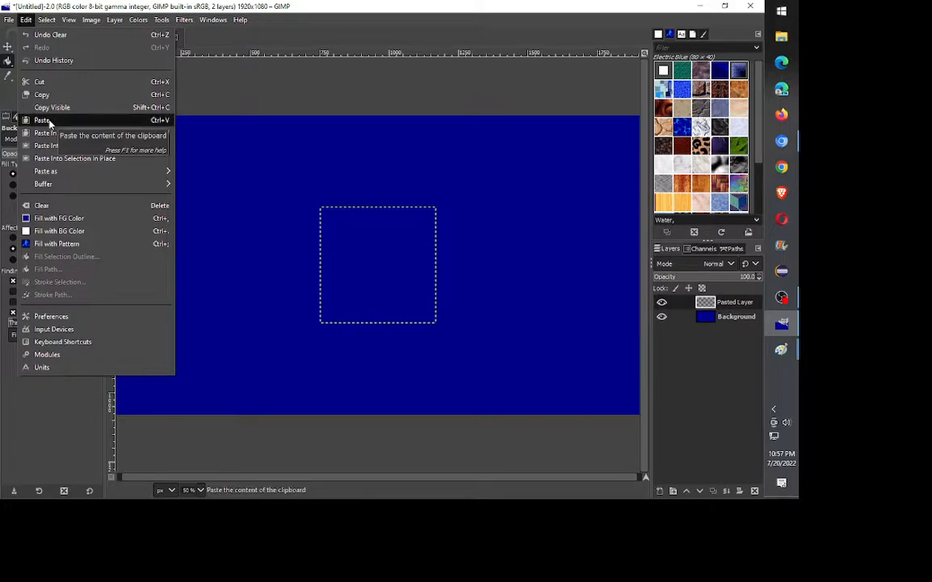
{"action": "mouse_move", "coordinate": [60, 175]}
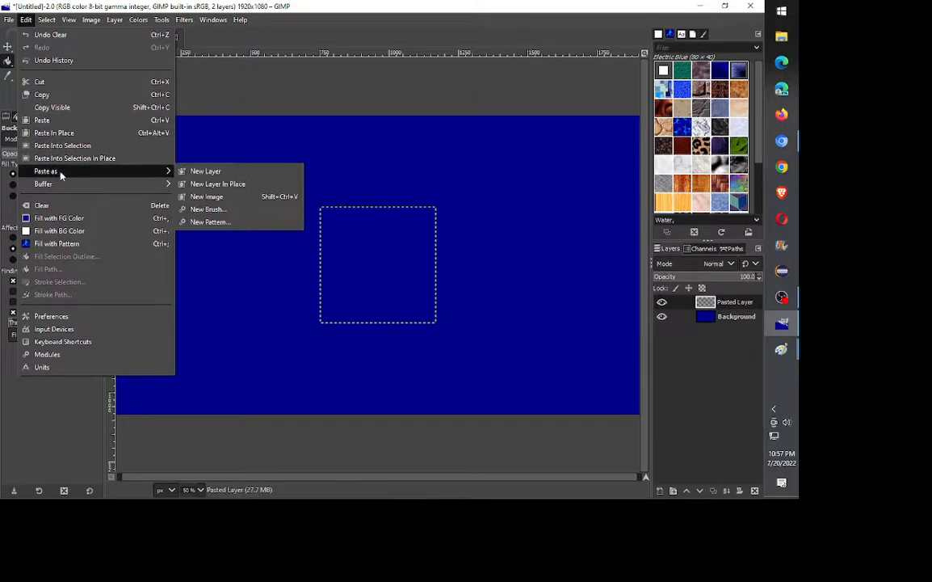
{"action": "left_click", "coordinate": [198, 171]}
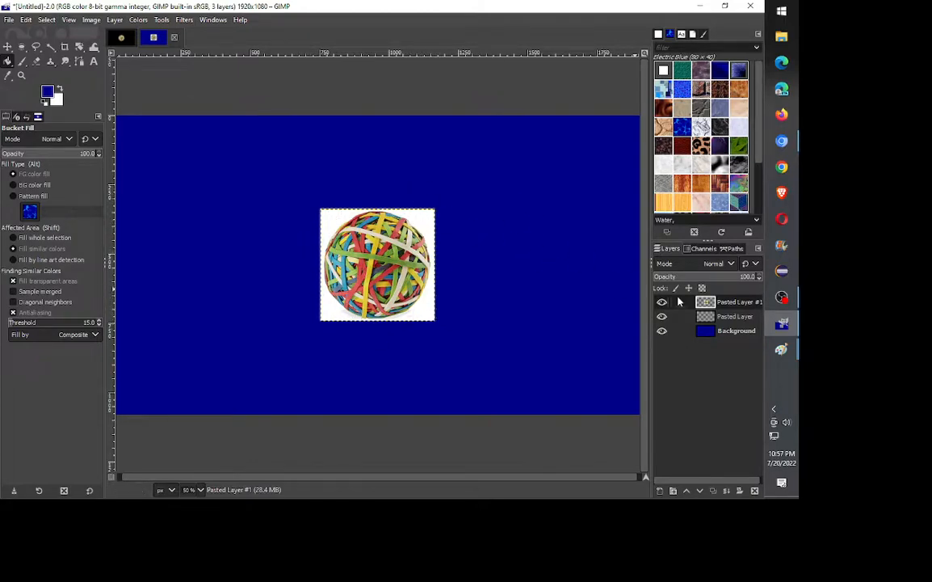
- Launch Paint 3D and create a new blank project
{"action": "mouse_move", "coordinate": [790, 329]}
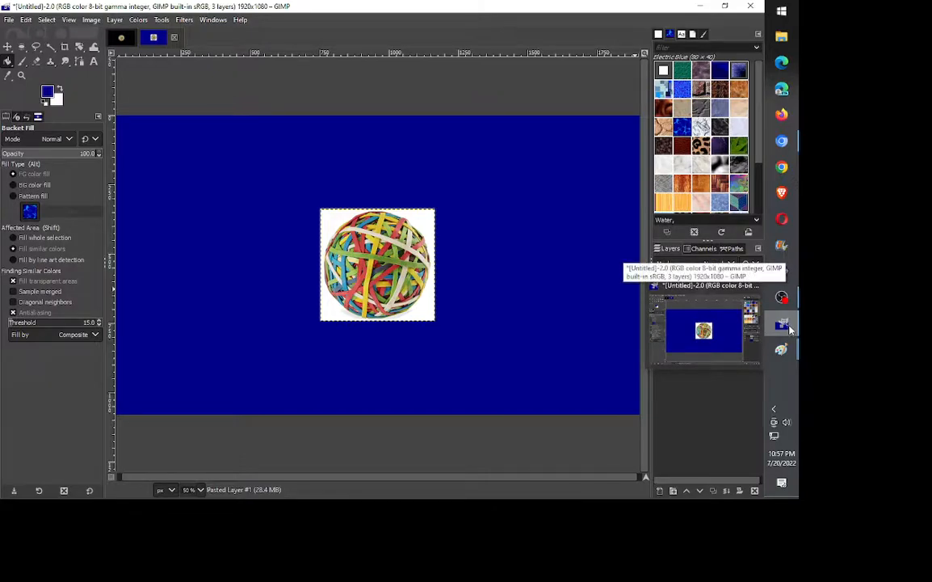
{"action": "left_click", "coordinate": [782, 12]}
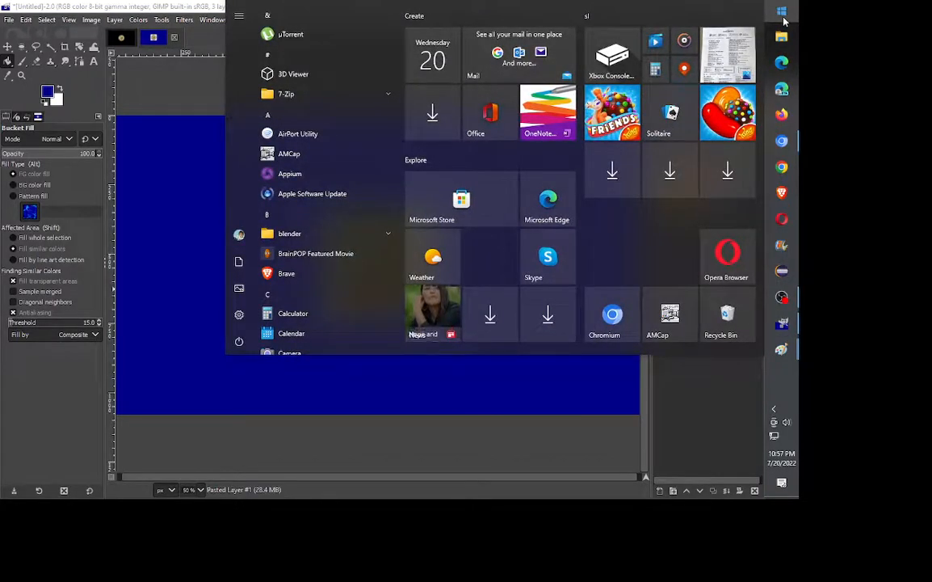
{"action": "type", "text": "paint 3d"}
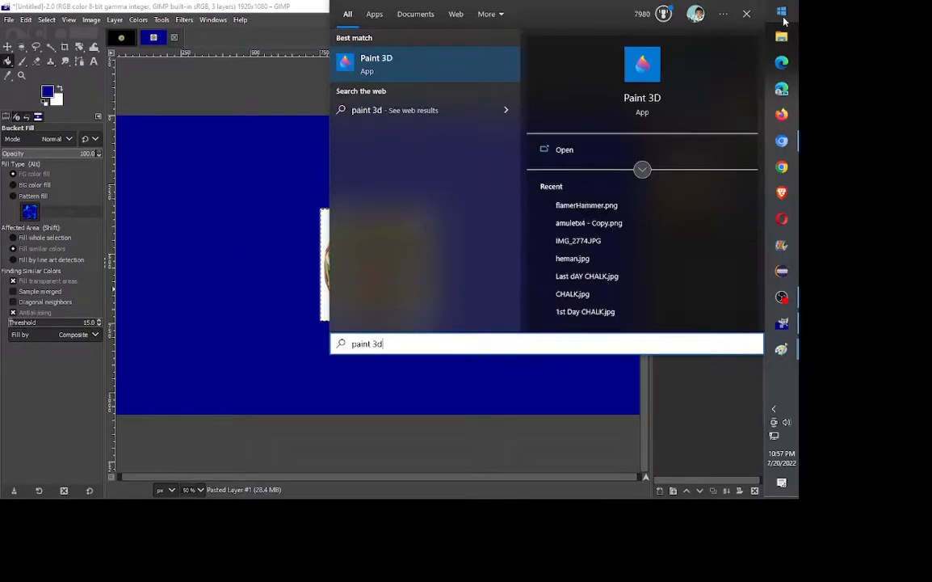
{"action": "left_click", "coordinate": [395, 74]}
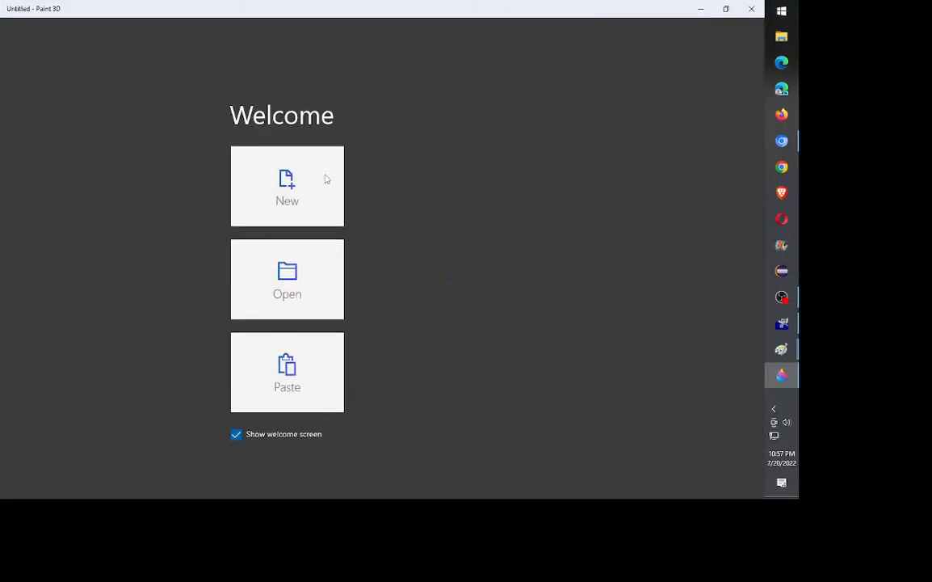
{"action": "left_click", "coordinate": [327, 180]}
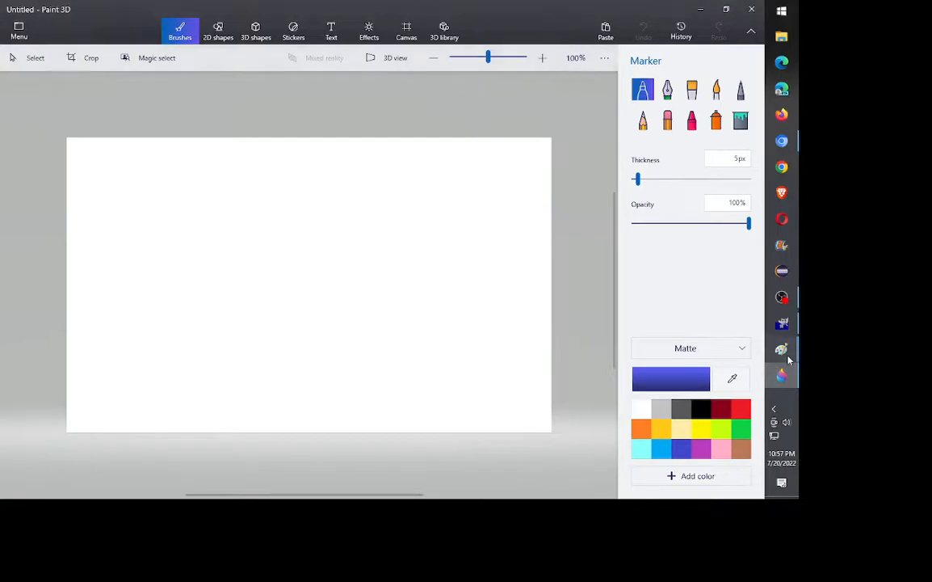
- Switch back to the Paint window with the ball image and copy the selected ball
{"action": "mouse_move", "coordinate": [787, 355]}
{"action": "left_click", "coordinate": [699, 303]}
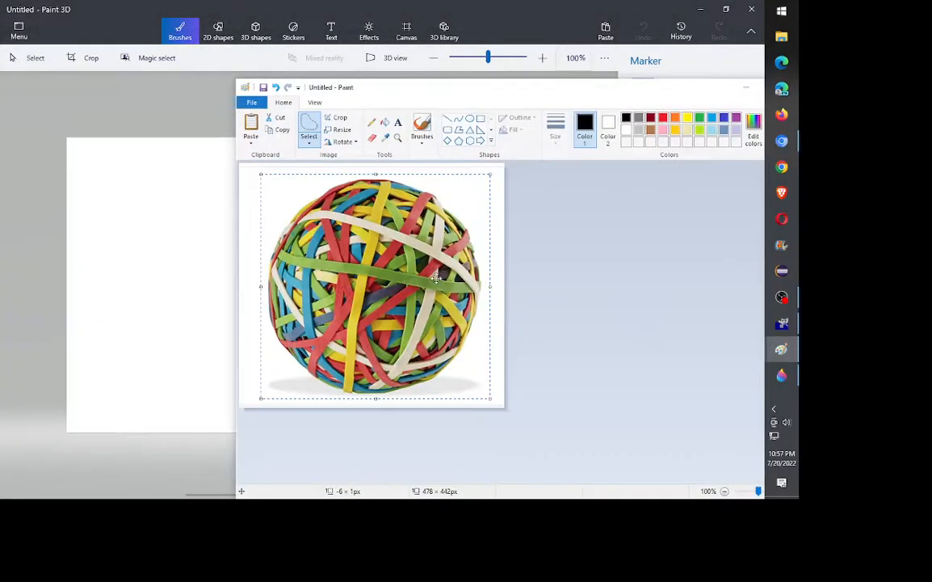
{"action": "right_click", "coordinate": [398, 272]}
{"action": "left_click", "coordinate": [420, 290]}
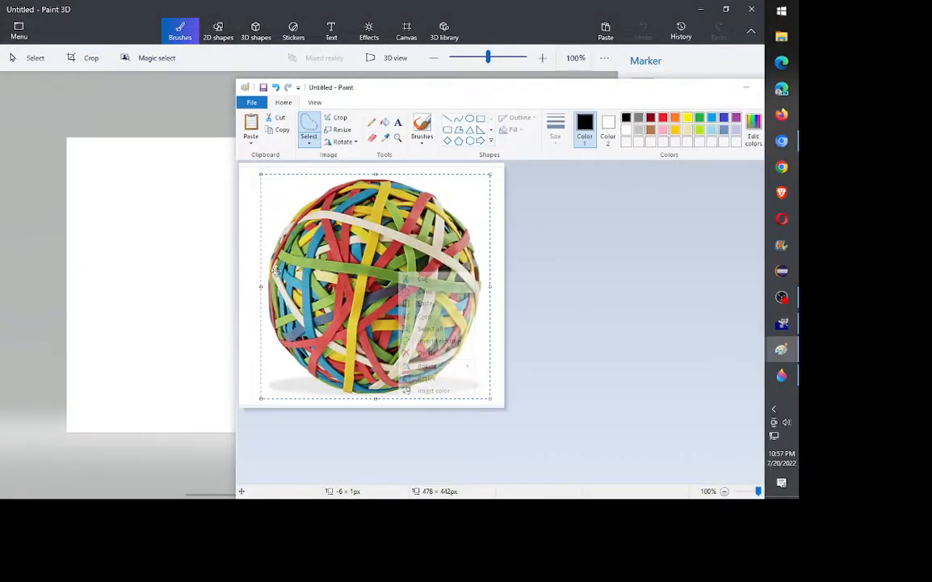
- Return to Paint 3D, paste the ball onto the canvas, and move it slightly upward
{"action": "left_click", "coordinate": [174, 253]}
{"action": "right_click", "coordinate": [287, 262]}
{"action": "left_click", "coordinate": [324, 340]}
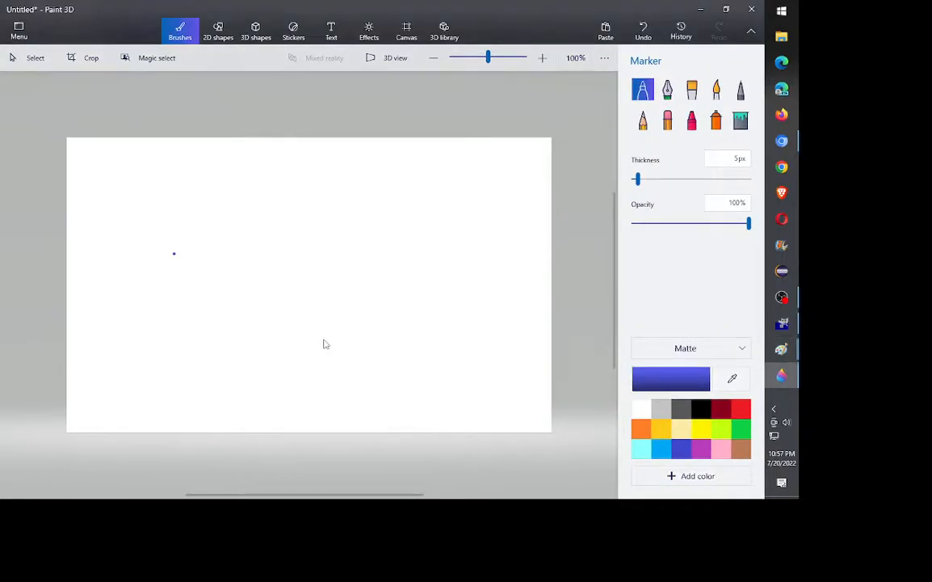
{"action": "left_click", "coordinate": [401, 281]}
{"action": "left_click", "coordinate": [294, 172]}
{"action": "key", "text": "ctrl+v"}
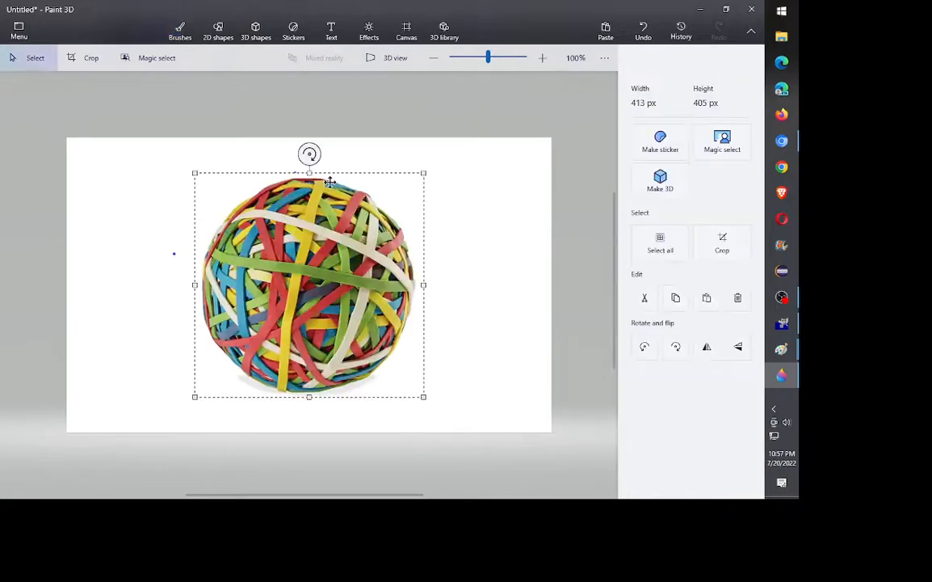
{"action": "mouse_move", "coordinate": [376, 228]}
{"action": "left_mouse_down"}
{"action": "mouse_move", "coordinate": [376, 207]}
{"action": "mouse_move", "coordinate": [374, 218]}
{"action": "left_mouse_up"}
{"action": "left_click", "coordinate": [484, 233]}
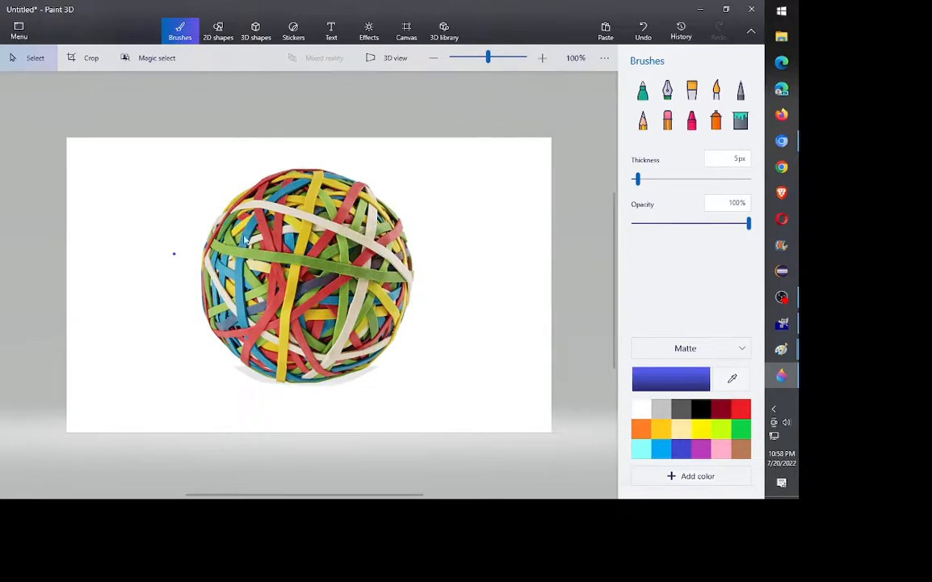
- Cut the ball out of the whole canvas area with Magic select, keeping Autofill background enabled
{"action": "left_click", "coordinate": [144, 59]}
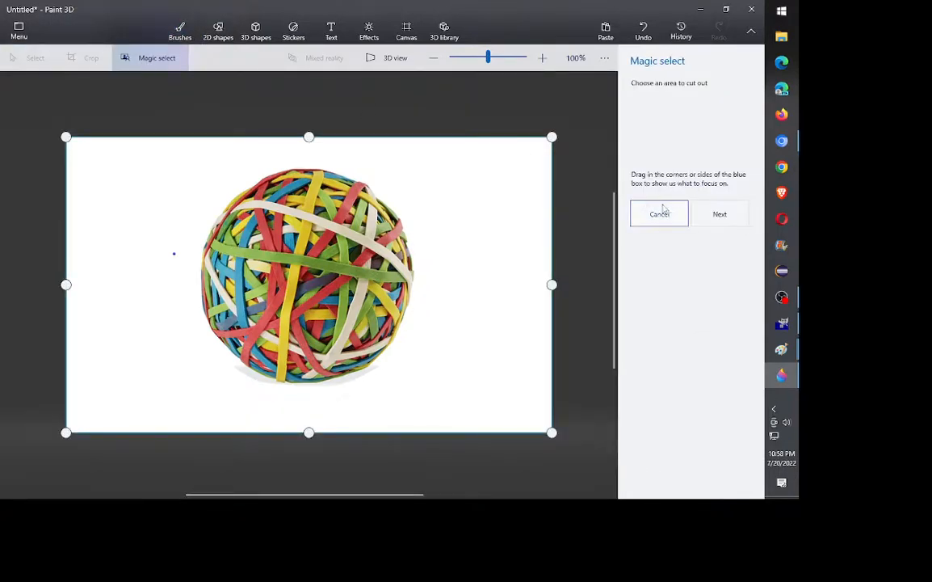
{"action": "left_click", "coordinate": [715, 213]}
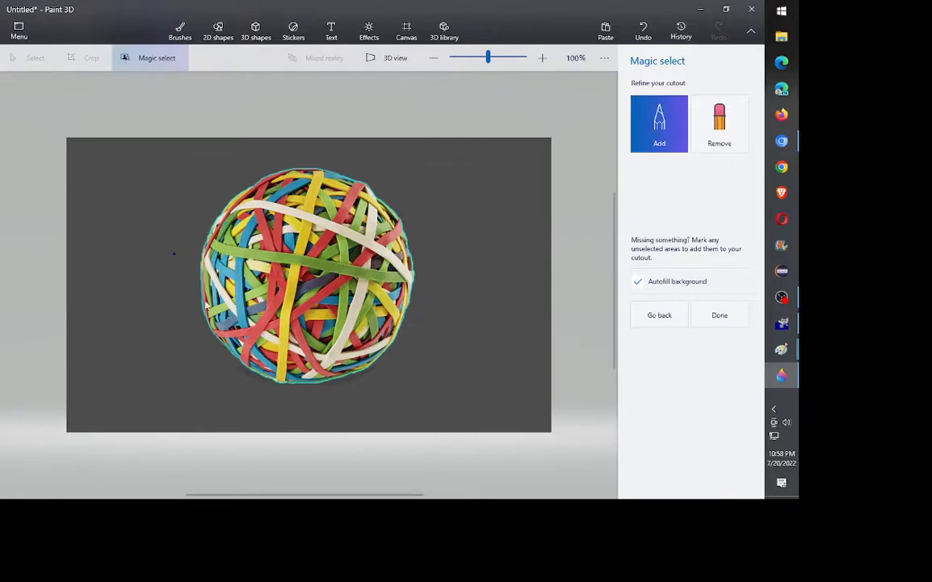
{"action": "left_click", "coordinate": [722, 125]}
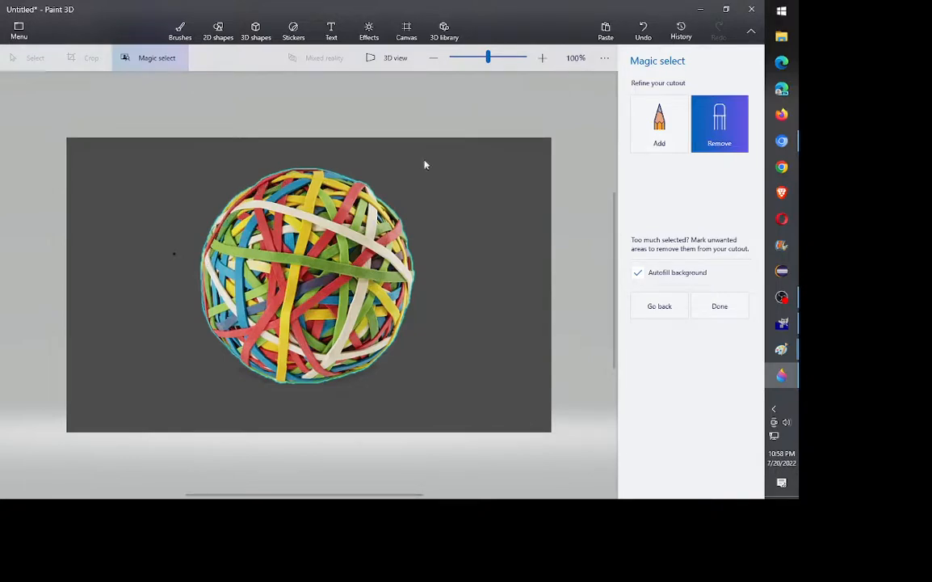
{"action": "left_click", "coordinate": [658, 131]}
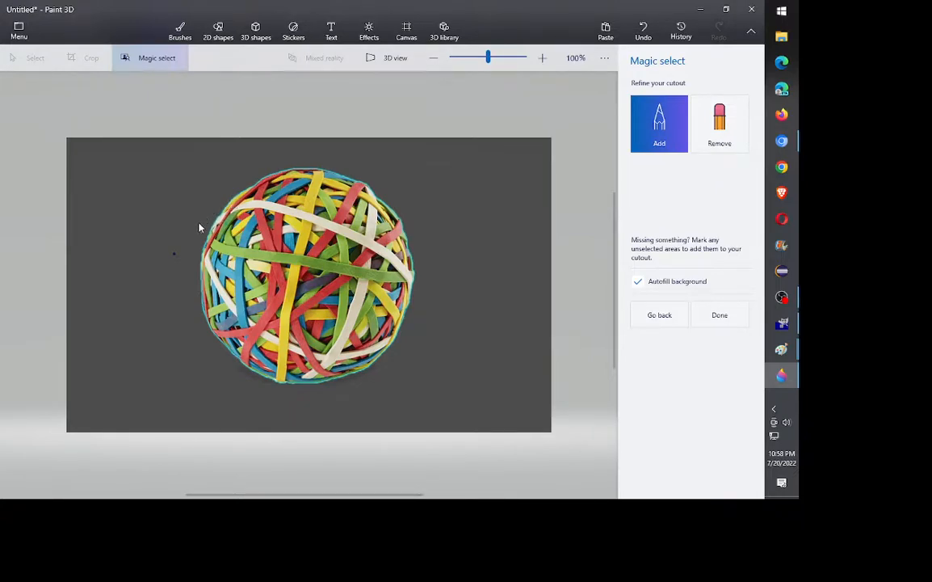
{"action": "left_click", "coordinate": [715, 121]}
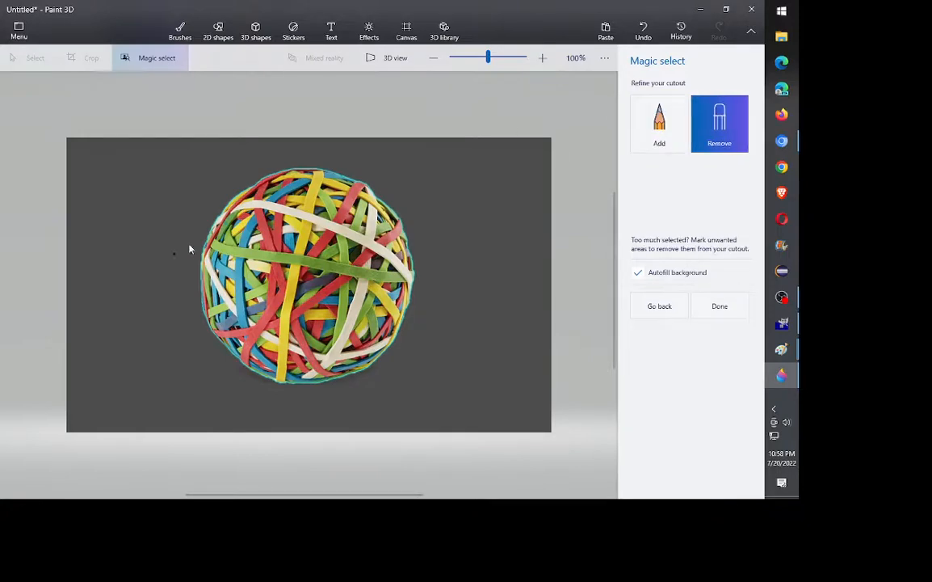
{"action": "left_click", "coordinate": [710, 307]}
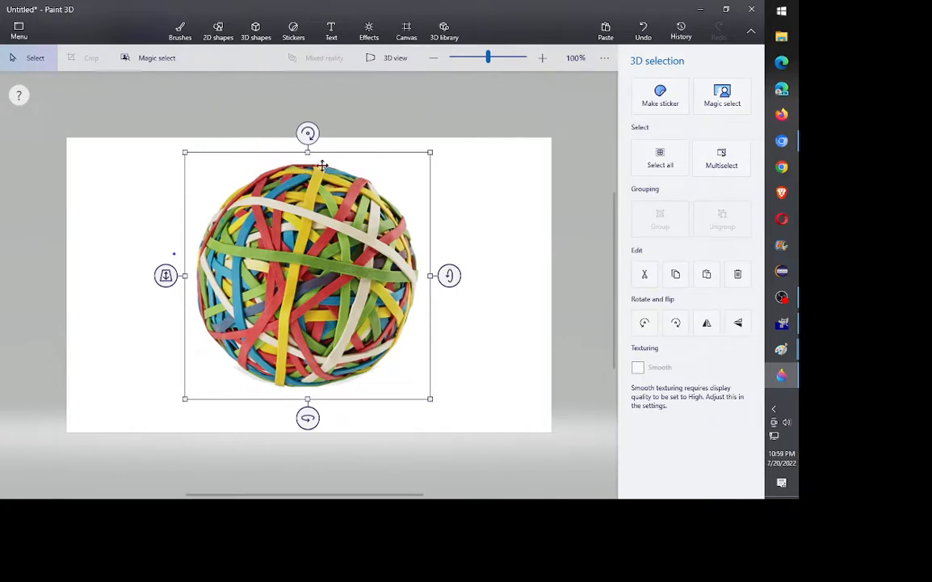
- Remove the ball cutout from the canvas and undo the removal
{"action": "right_click", "coordinate": [384, 171]}
{"action": "left_click", "coordinate": [429, 226]}
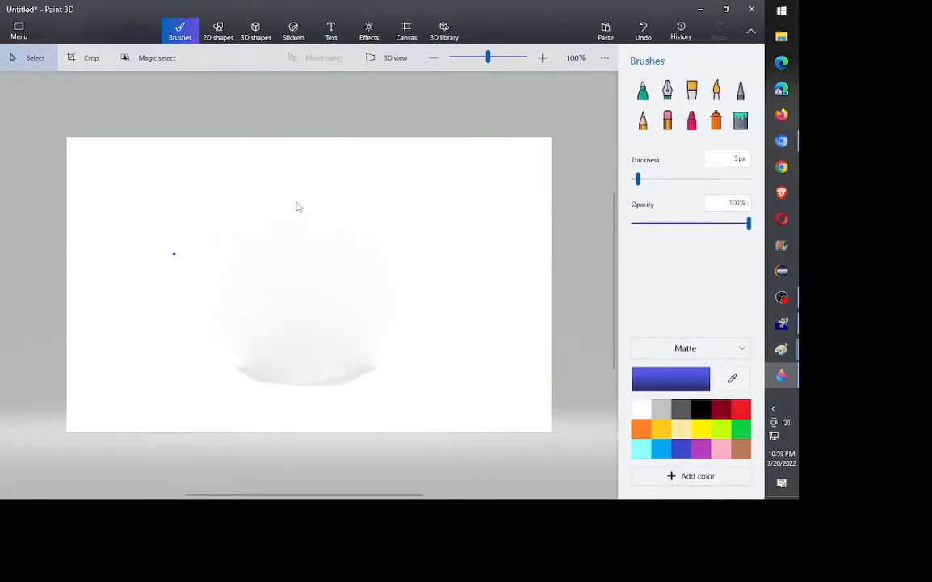
{"action": "key", "text": "ctrl+z"}
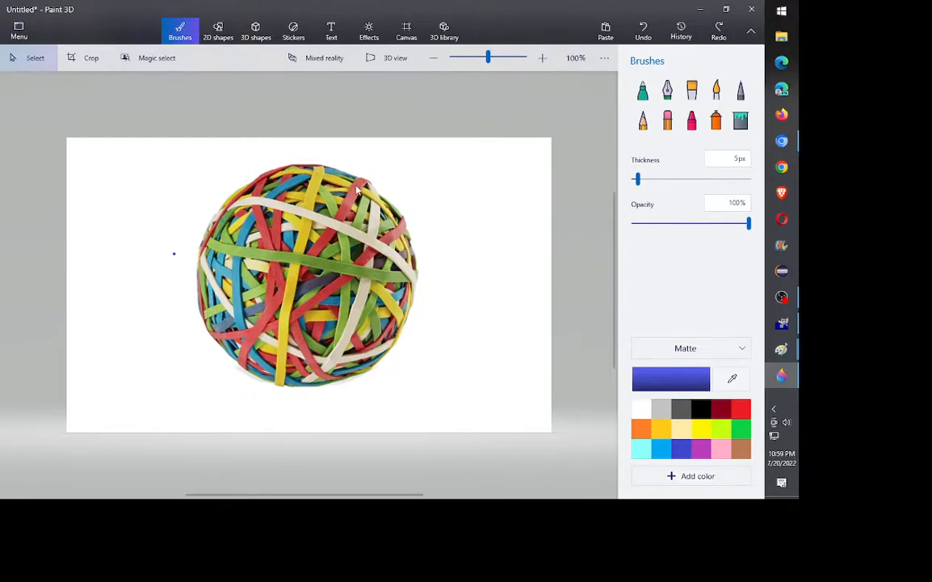
- Save a copy of the picture as a PNG image named ball in the Pictures folder
{"action": "left_click", "coordinate": [23, 33]}
{"action": "left_click", "coordinate": [77, 169]}
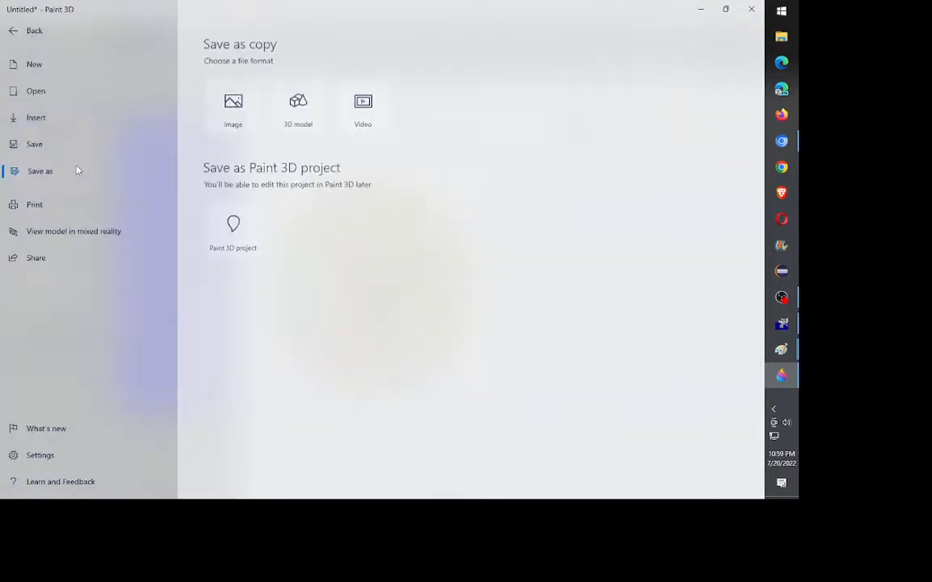
{"action": "left_click", "coordinate": [233, 120]}
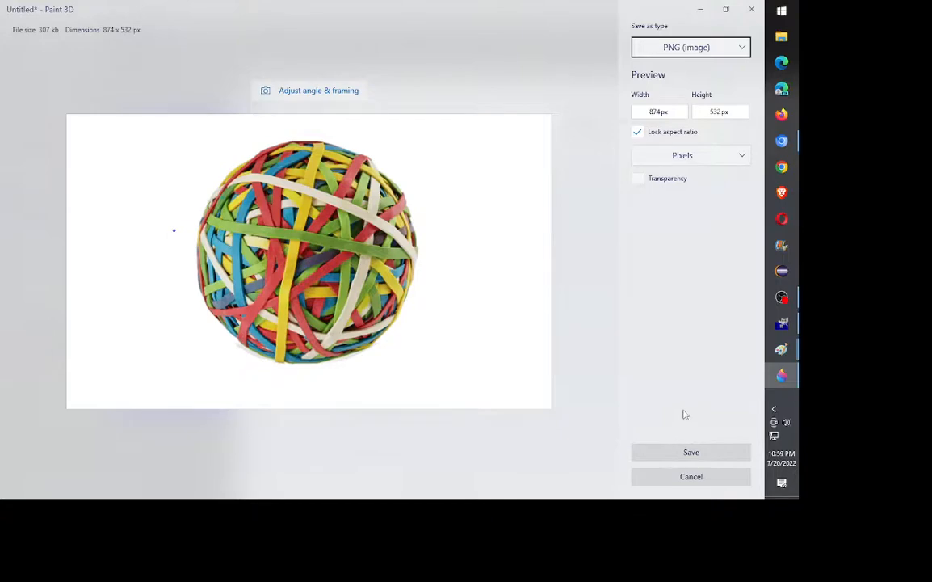
{"action": "left_click", "coordinate": [678, 458]}
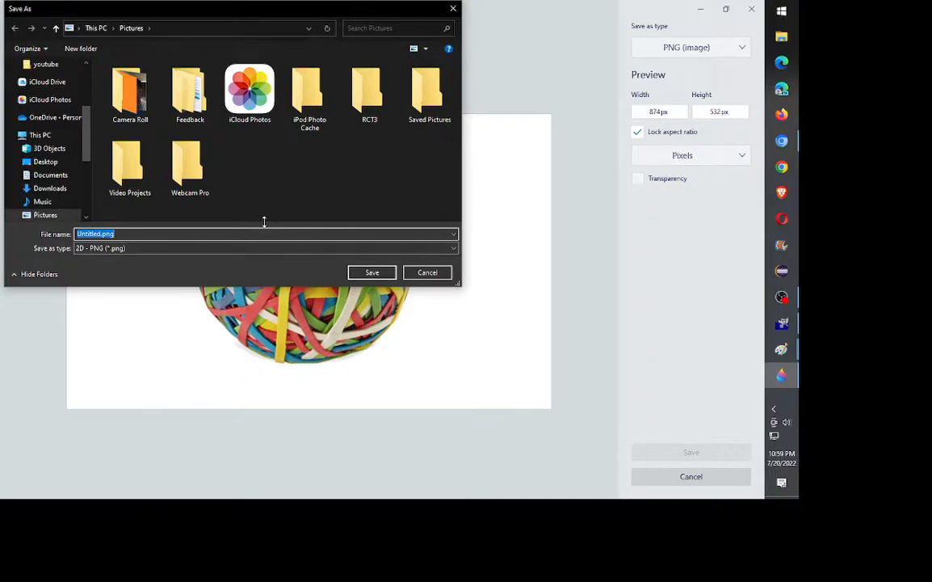
{"action": "type", "text": "ball"}
{"action": "left_click", "coordinate": [373, 275]}
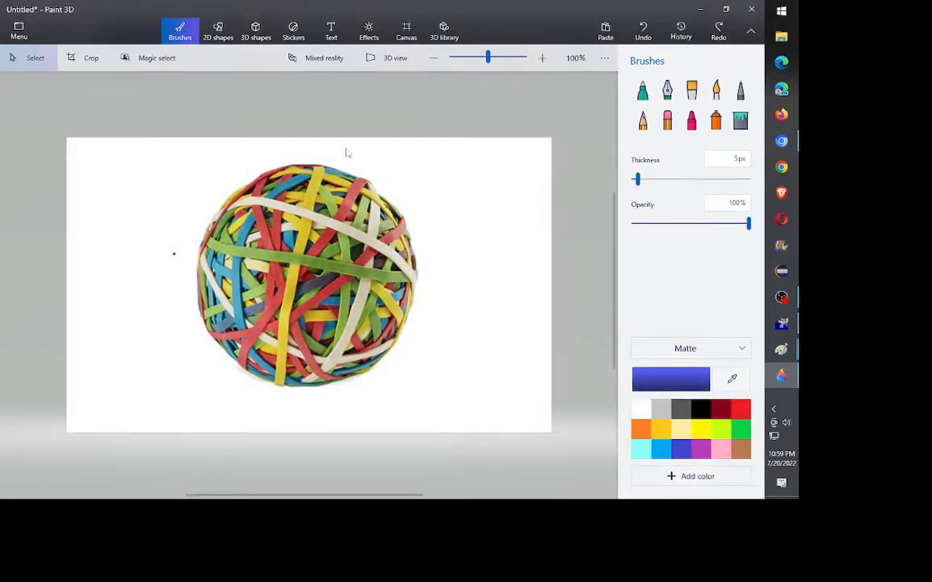
- Select the ball cutout on the canvas and copy it
{"action": "left_click", "coordinate": [370, 184]}
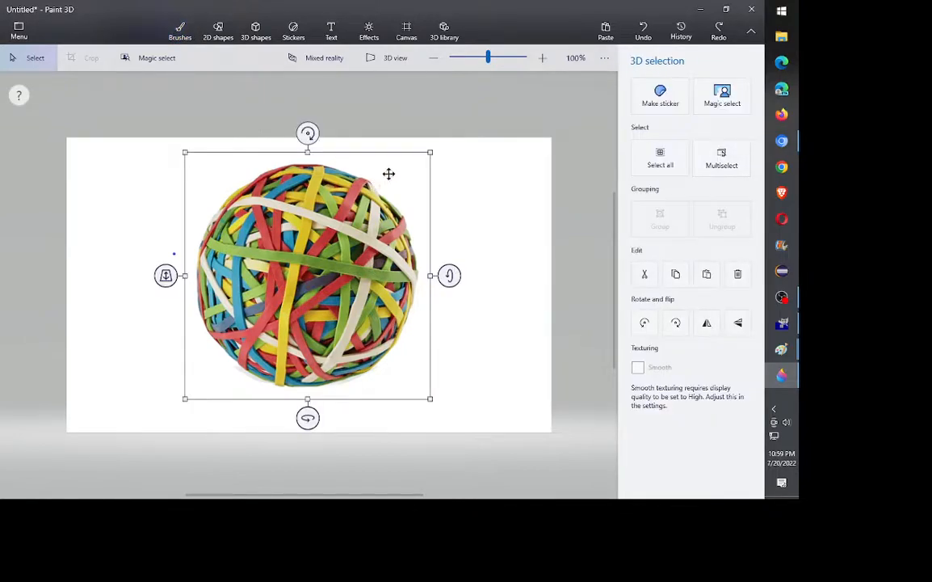
{"action": "right_click", "coordinate": [289, 206]}
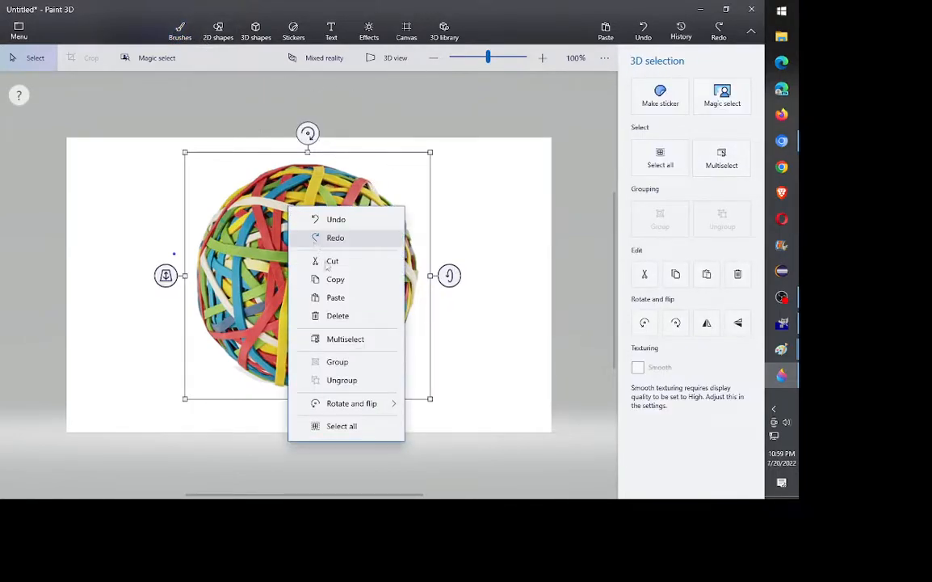
{"action": "left_click", "coordinate": [335, 280]}
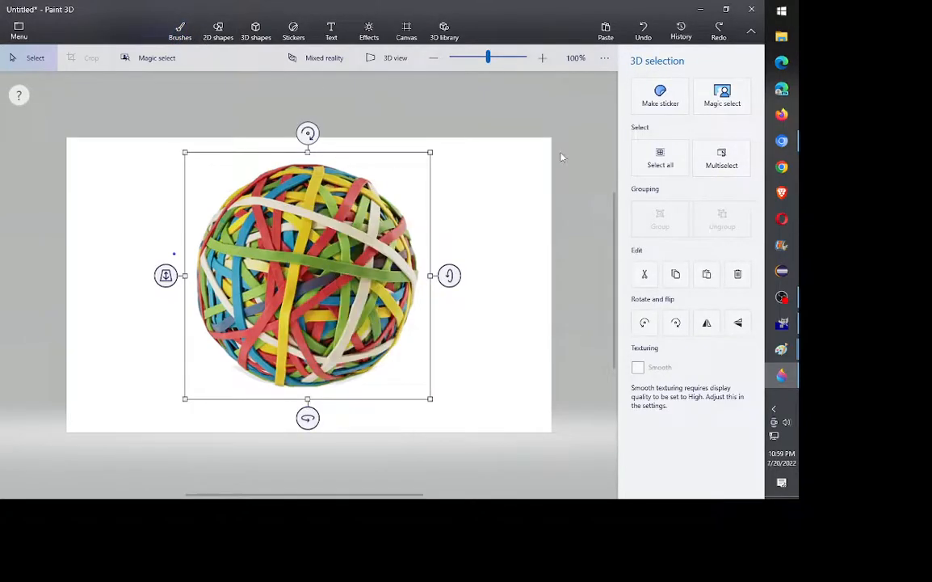
- Switch to GIMP, clear the white-background ball from its layer, and paste the copied cutout as a new layer
{"action": "left_click", "coordinate": [787, 326]}
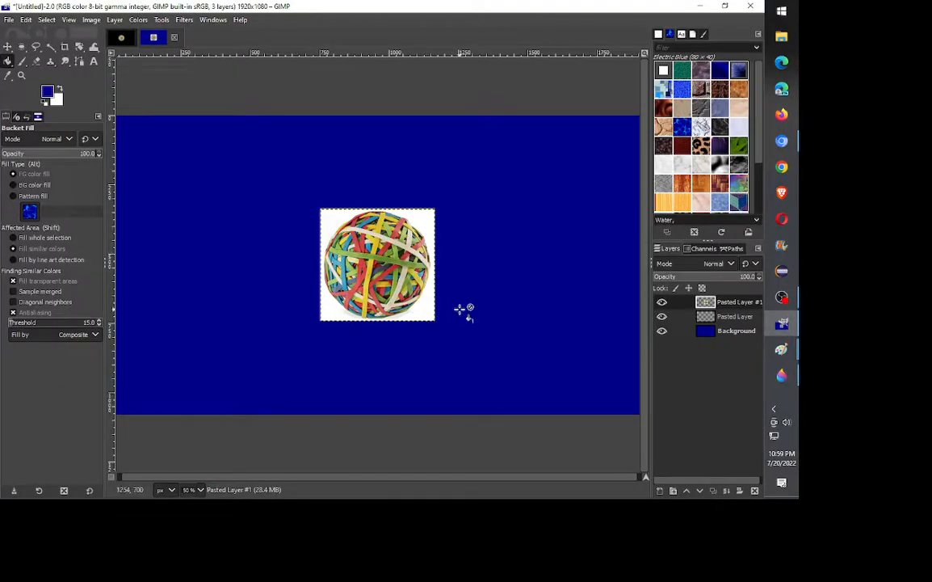
{"action": "key", "text": "Delete"}
{"action": "left_click", "coordinate": [26, 19]}
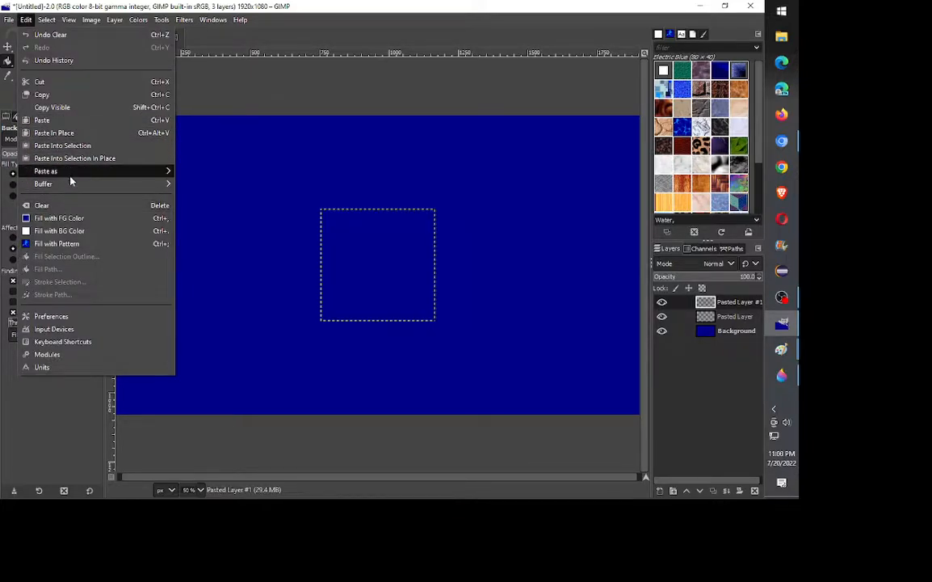
{"action": "mouse_move", "coordinate": [70, 173]}
{"action": "left_click", "coordinate": [194, 171]}
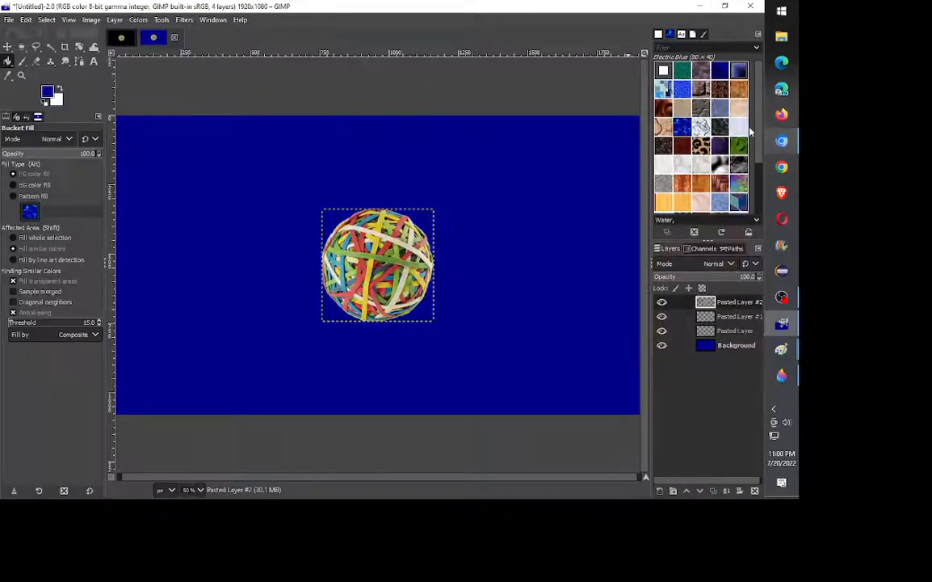
{"action": "left_click", "coordinate": [700, 7]}
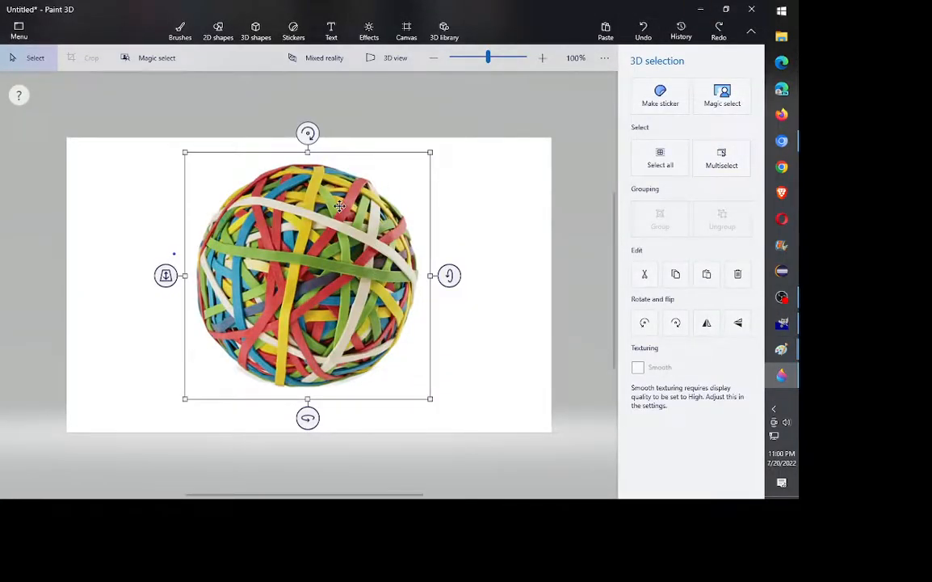
{"action": "right_click", "coordinate": [782, 296]}
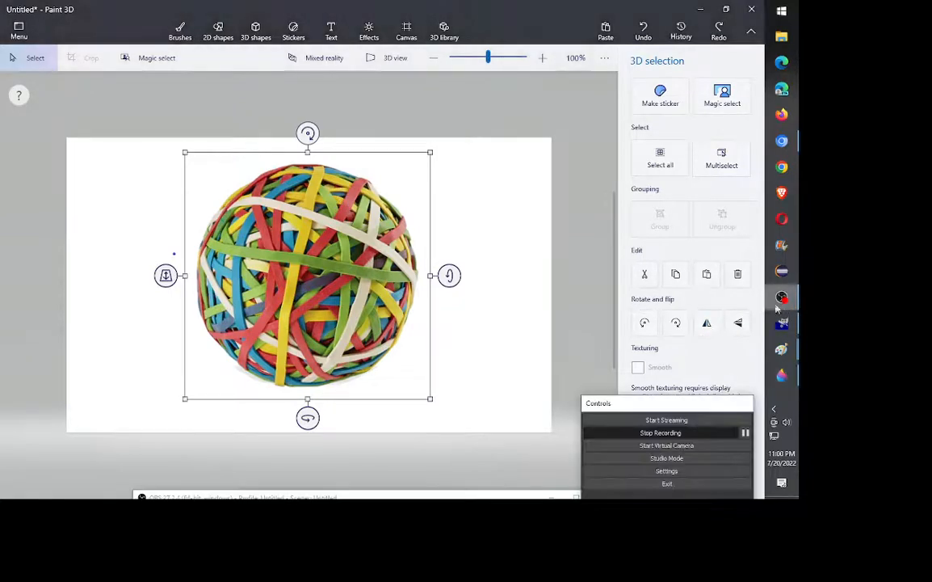